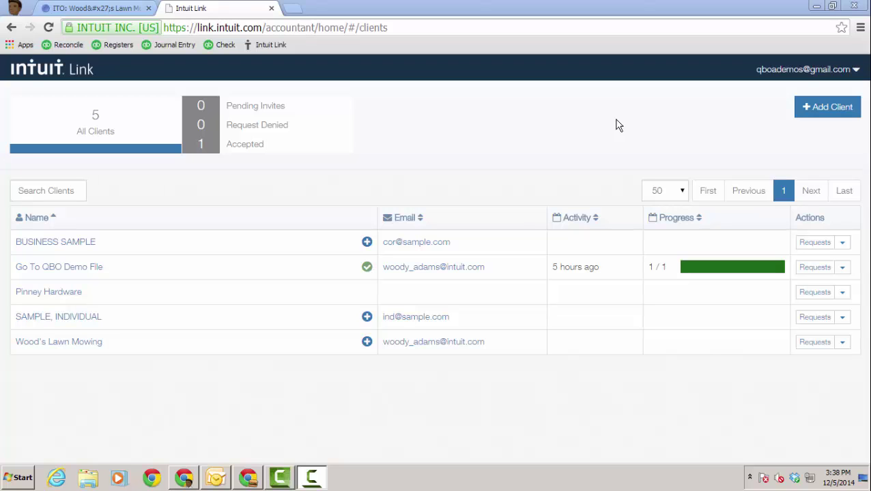
# Switch to the Wood's Lawn Mowing tax return and bring up the Intuit Link sign-in page in a new window.
pyautogui.click(109, 12)
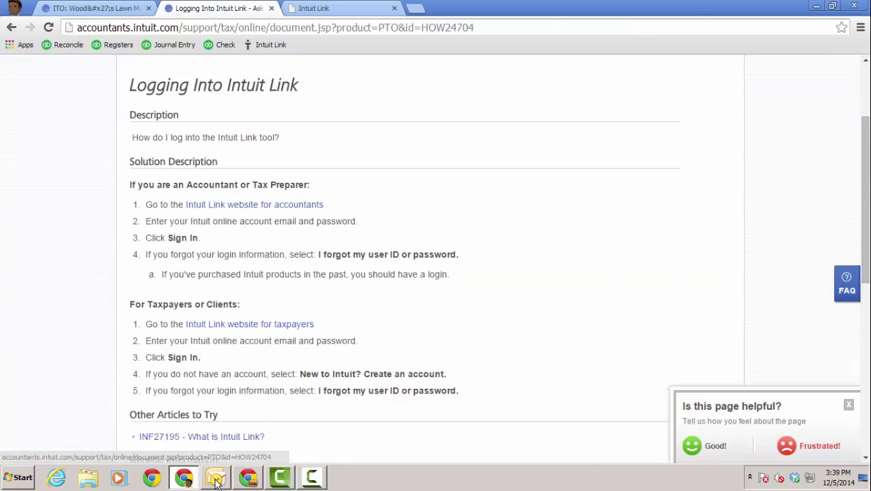
pyautogui.click(247, 478)
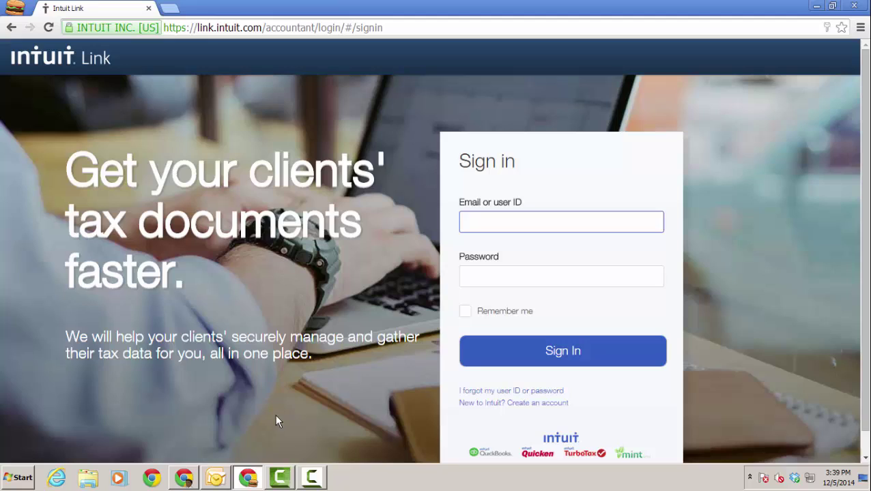
# Close the support article, then start and cancel Add Client to land on the five-client list.
pyautogui.click(184, 478)
pyautogui.hotkey('ctrl', 'w')
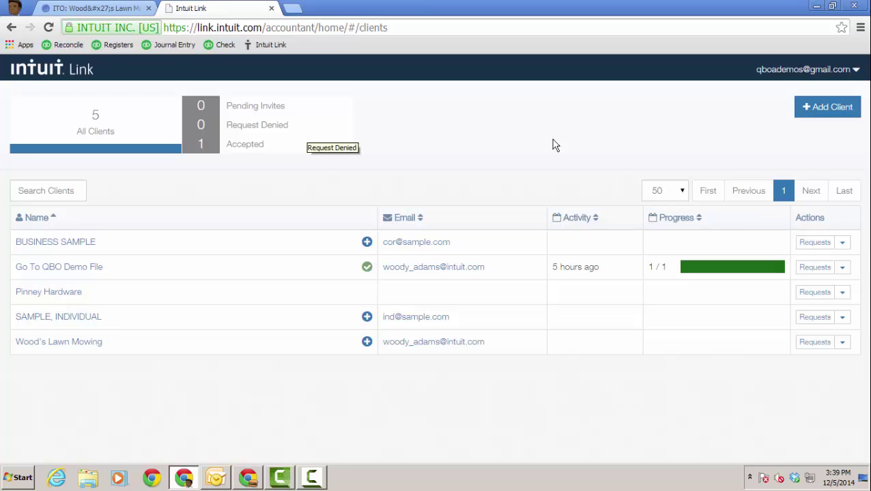
pyautogui.click(827, 115)
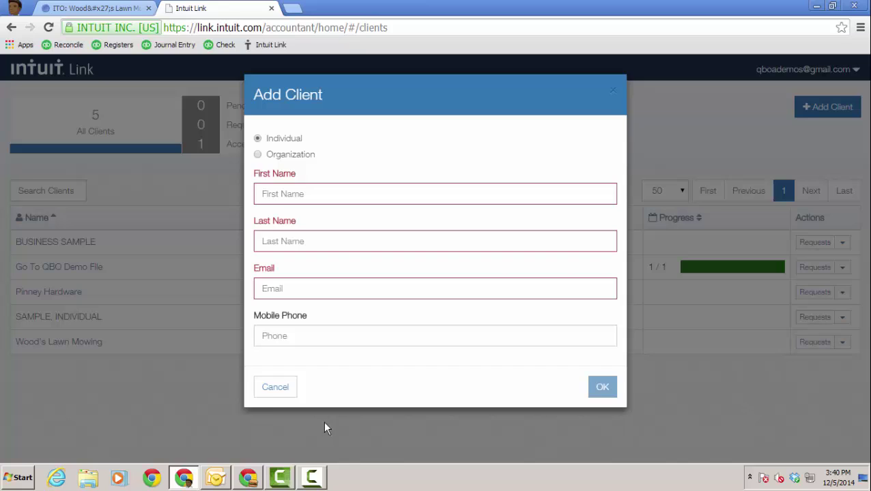
pyautogui.click(276, 389)
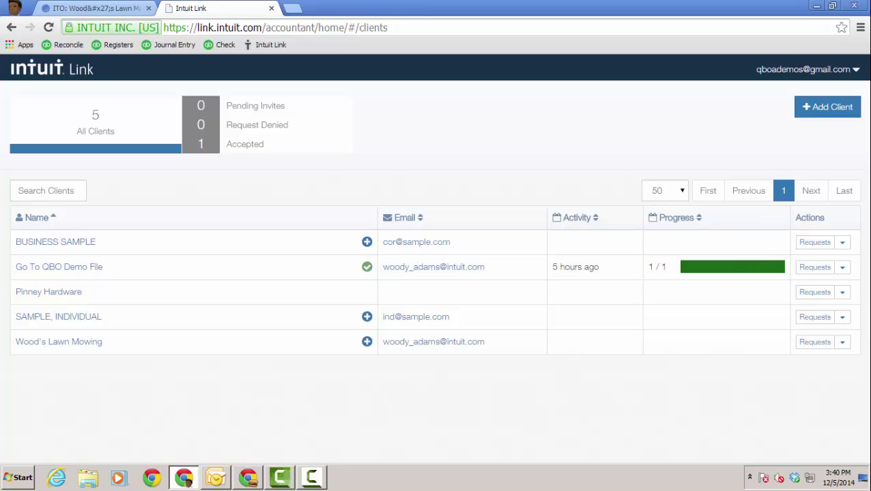
pyautogui.click(844, 273)
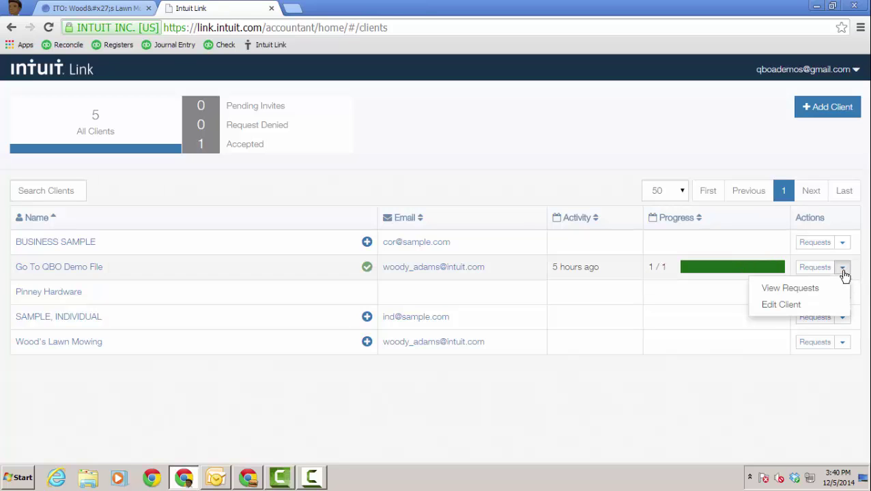
pyautogui.click(790, 292)
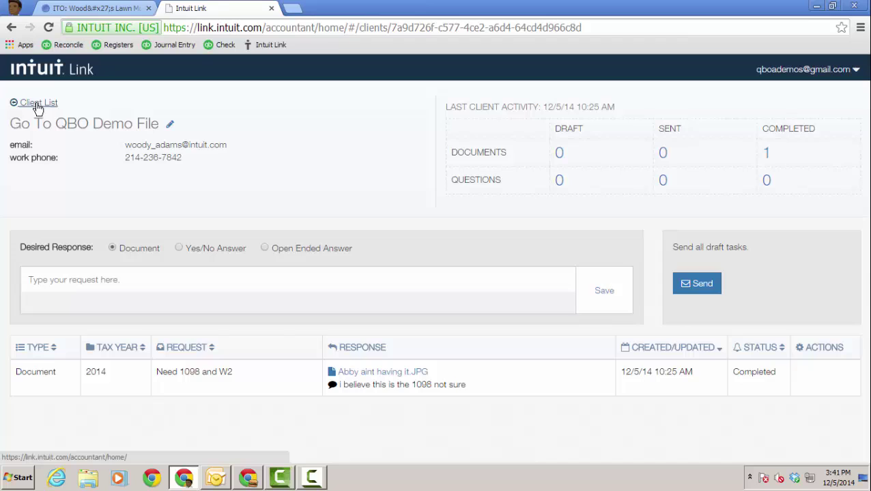
pyautogui.click(37, 105)
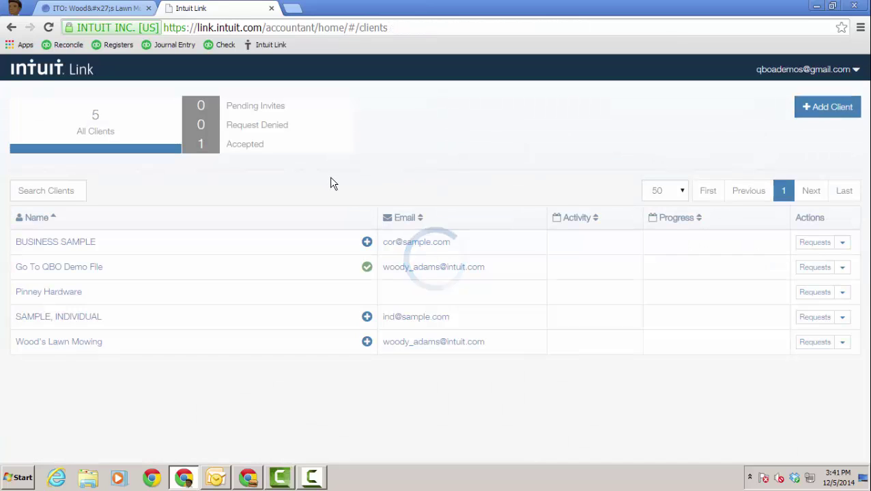
# Save a draft Pinney Hardware document request reading 'please upload the 1098'.
pyautogui.click(70, 298)
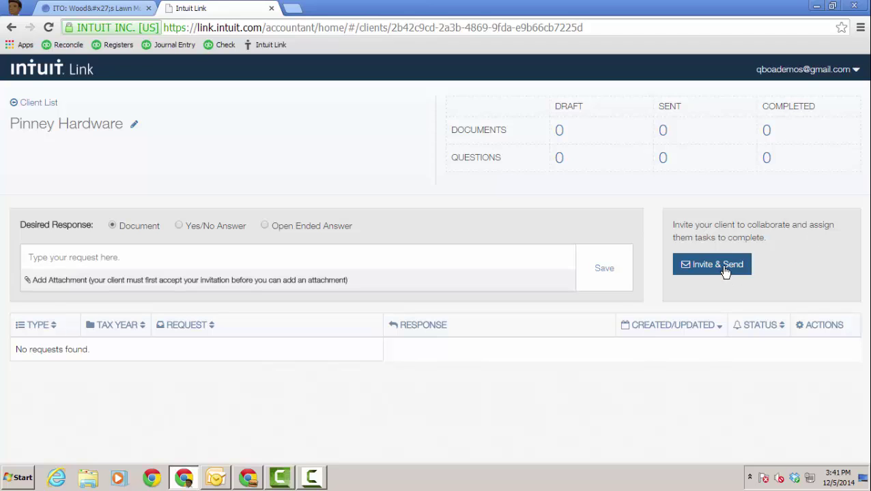
pyautogui.click(188, 253)
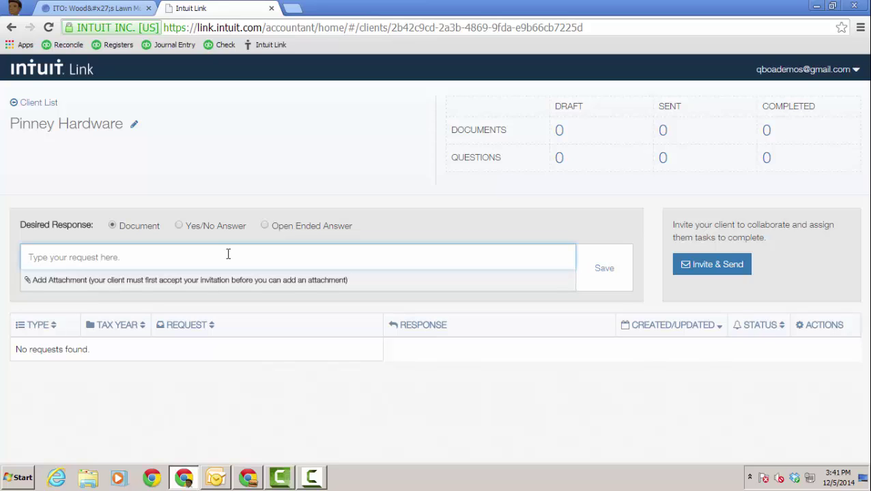
pyautogui.write('please')
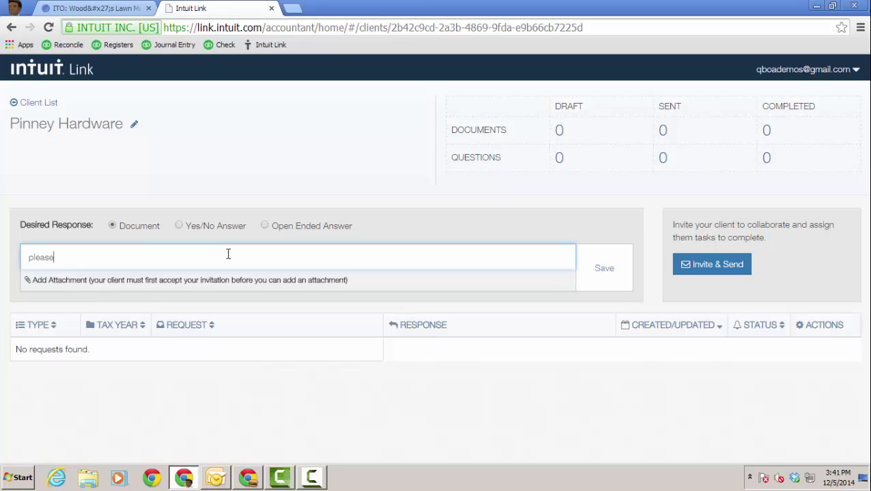
pyautogui.write(' upload the 1')
pyautogui.write('098')
pyautogui.click(605, 270)
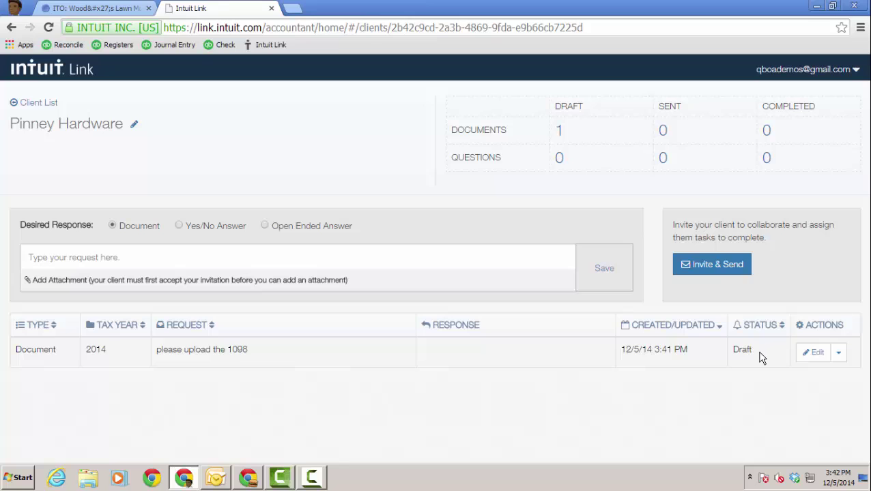
pyautogui.click(715, 267)
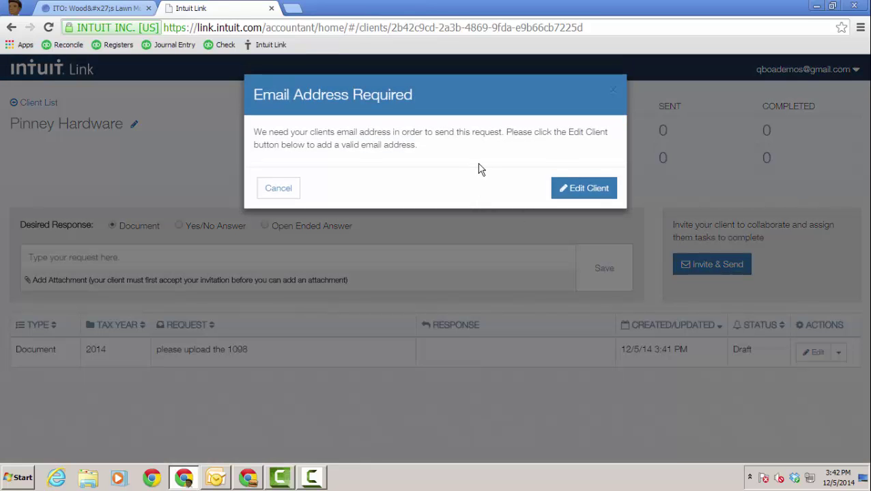
pyautogui.click(570, 191)
pyautogui.click(324, 202)
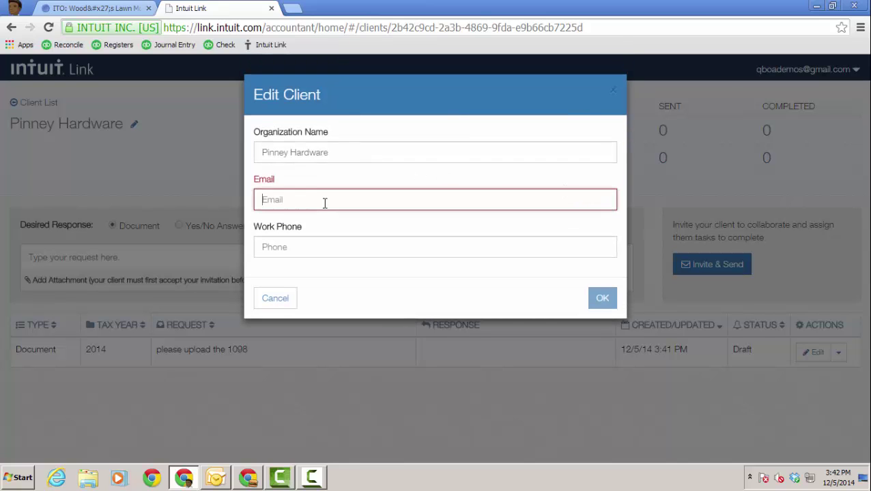
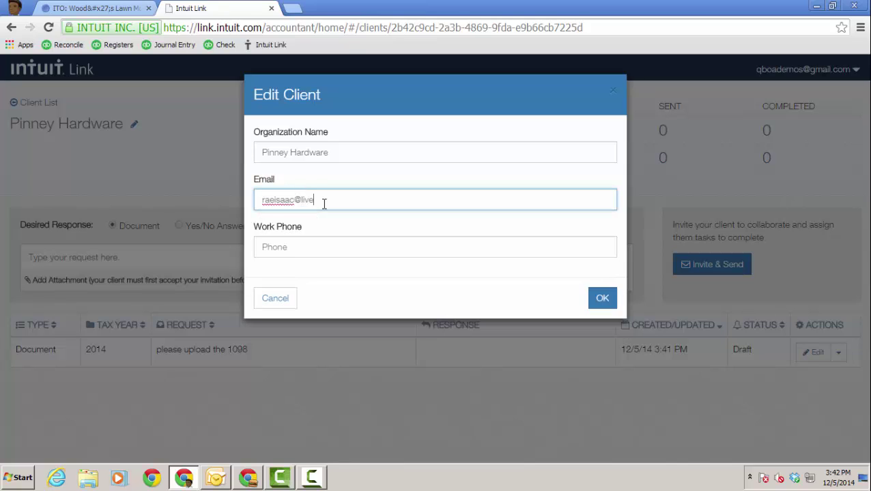
pyautogui.click(609, 302)
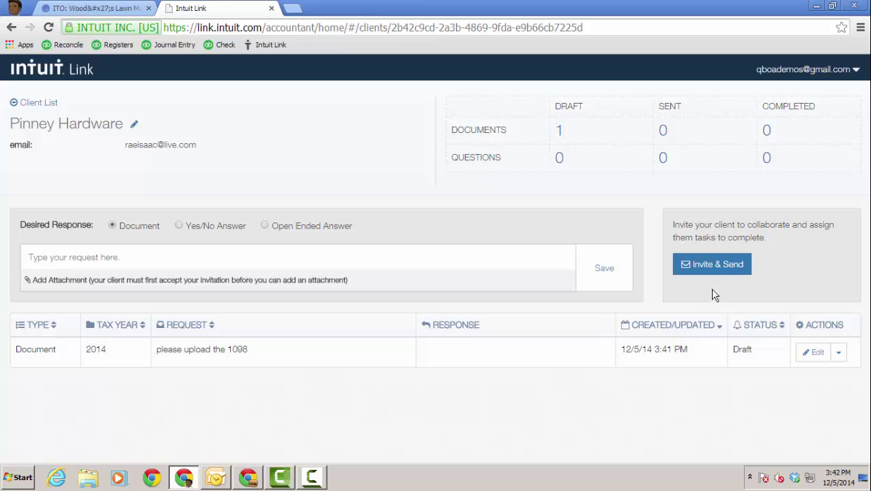
# Send Pinney Hardware the Intuit Link invitation together with the 1098 request.
pyautogui.click(710, 271)
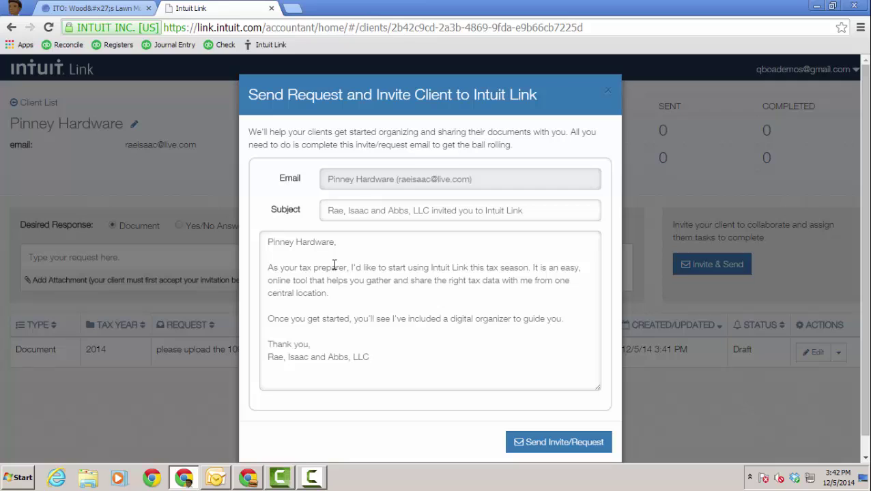
pyautogui.click(268, 267)
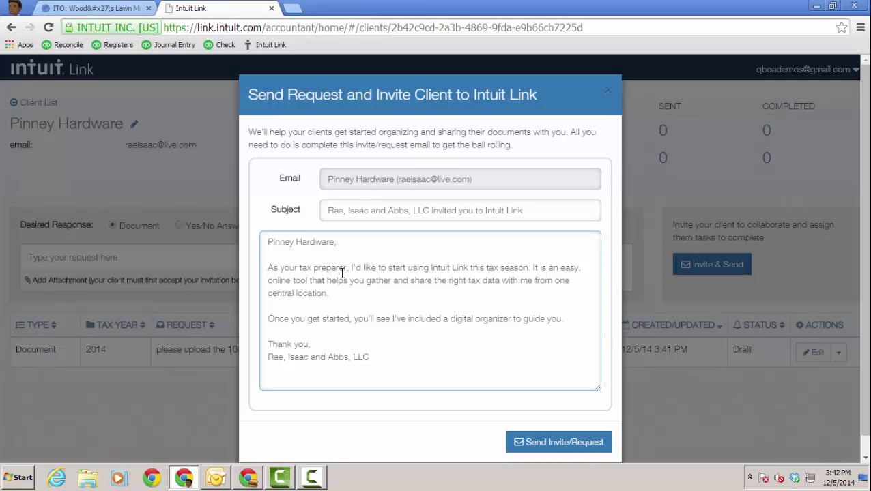
pyautogui.click(558, 445)
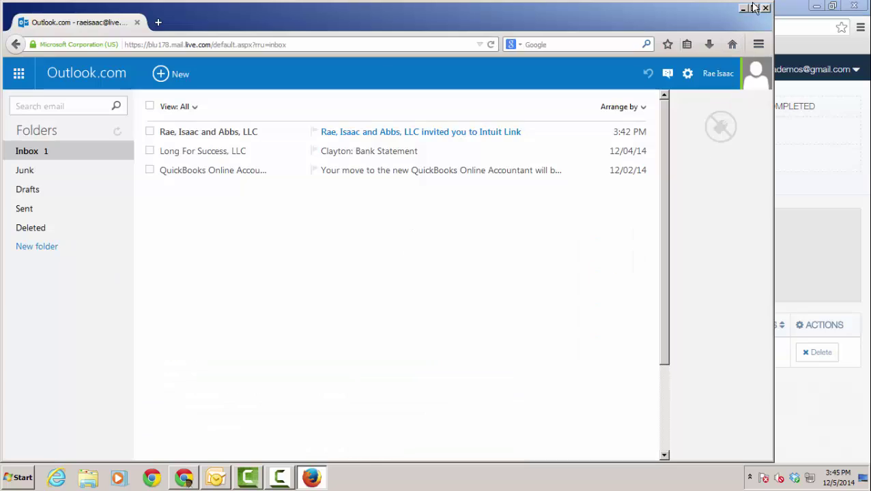
# Maximize the mail window and open the Intuit Link invitation email in Outlook.com.
pyautogui.click(752, 8)
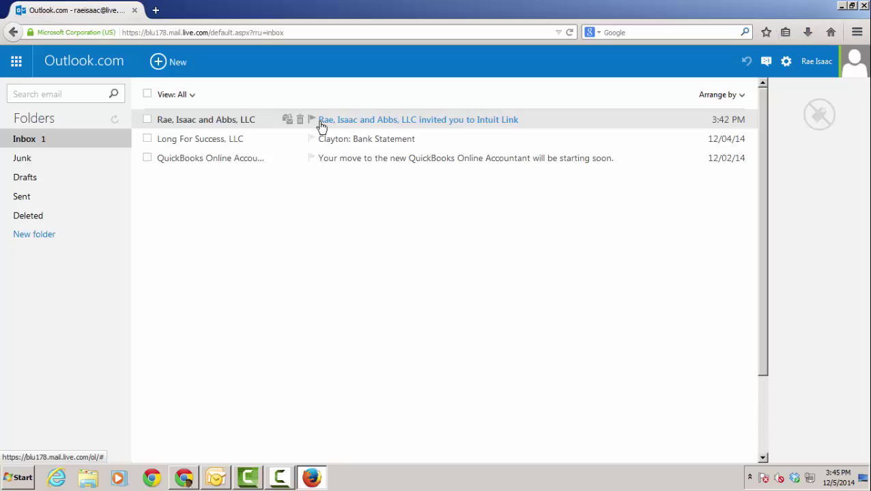
pyautogui.click(390, 127)
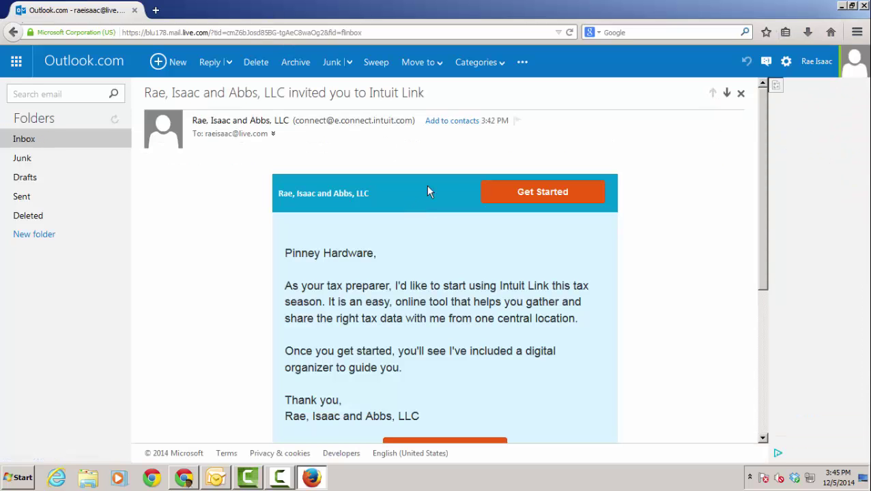
pyautogui.scroll(-1, 661, 274)
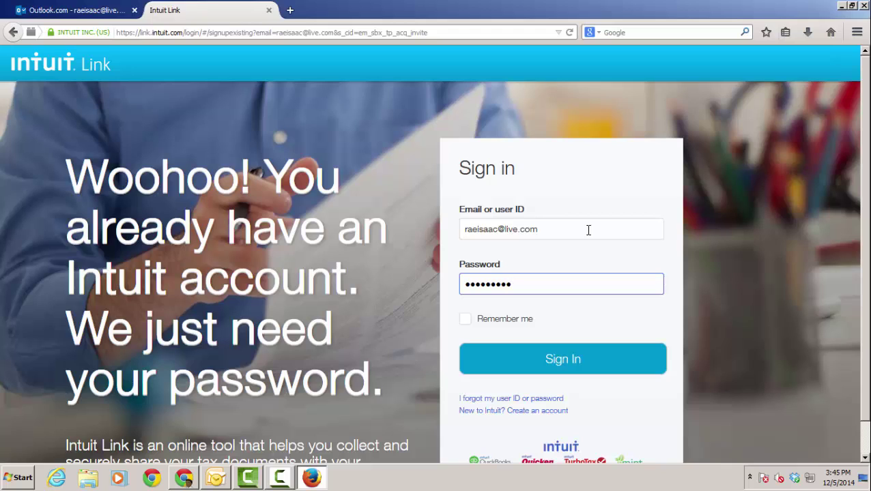
# Sign in as the client, accept the accountant's invitation, and go to the questions page.
pyautogui.press('Return')
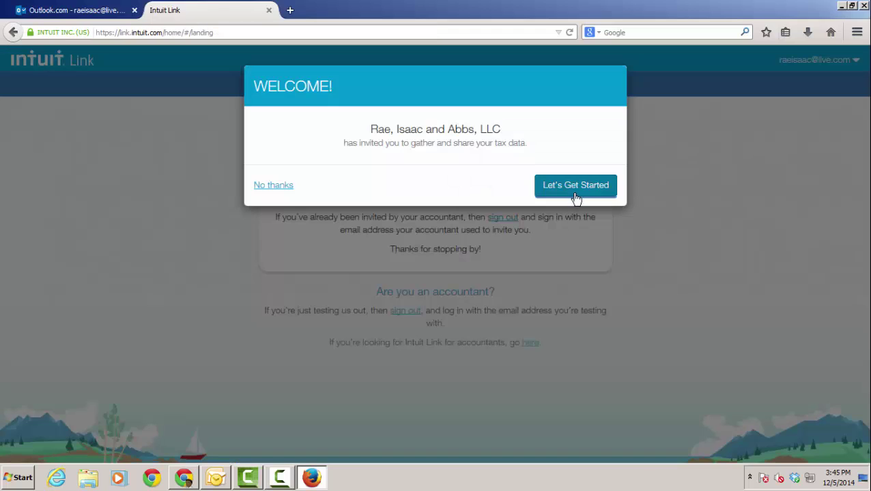
pyautogui.click(577, 188)
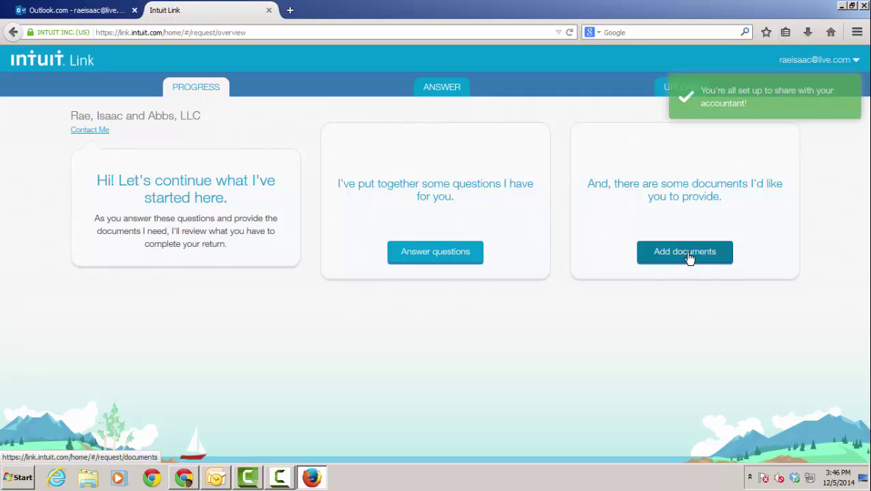
pyautogui.click(432, 254)
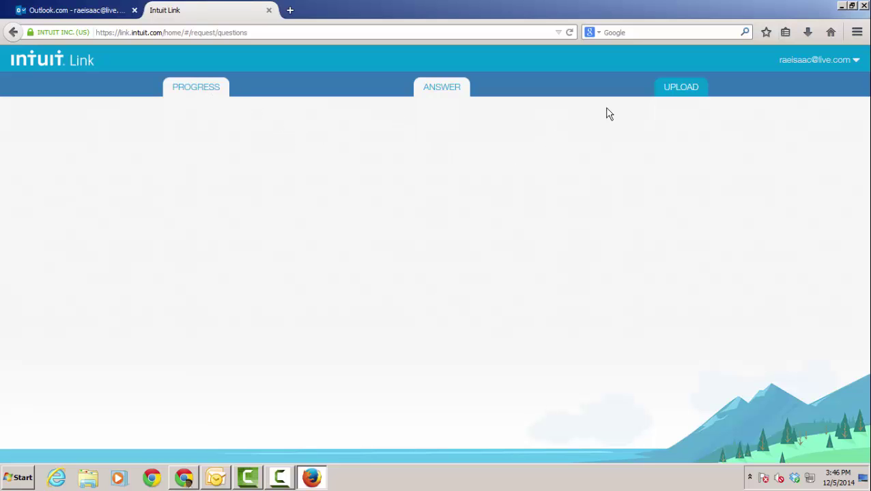
# Upload Abby aint having it.JPG for the 1098 request, then view the Progress overview.
pyautogui.click(676, 92)
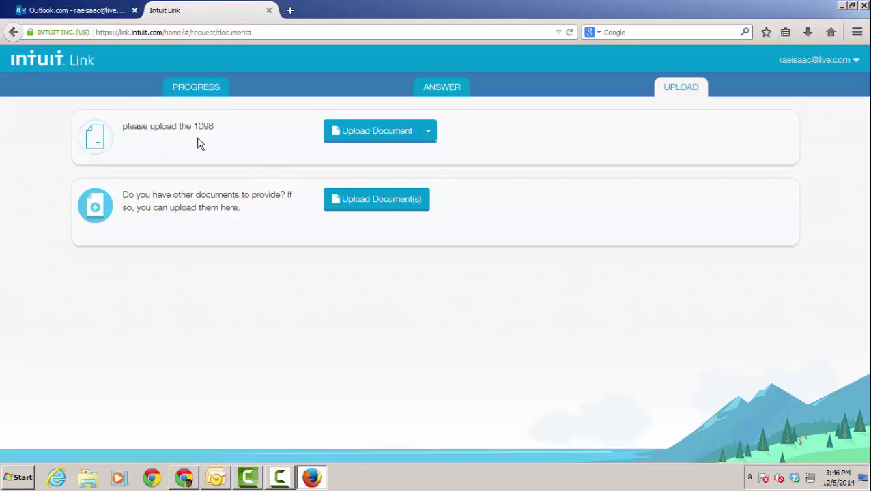
pyautogui.click(379, 130)
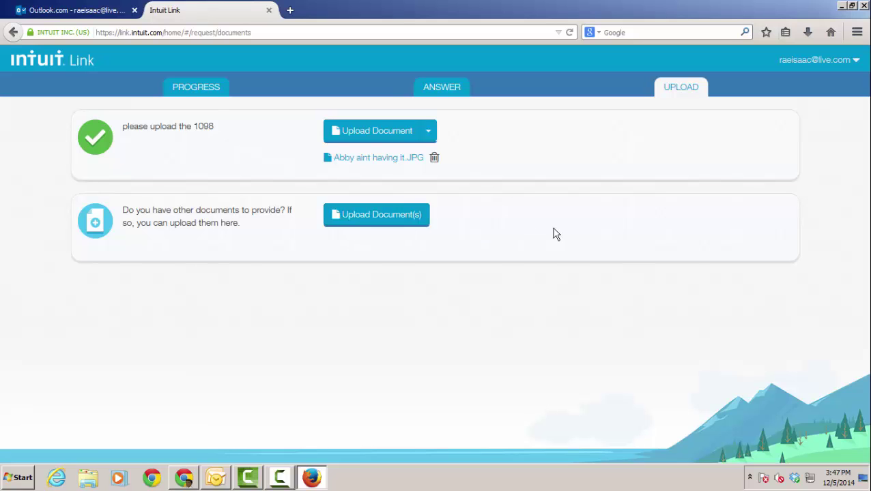
pyautogui.click(196, 88)
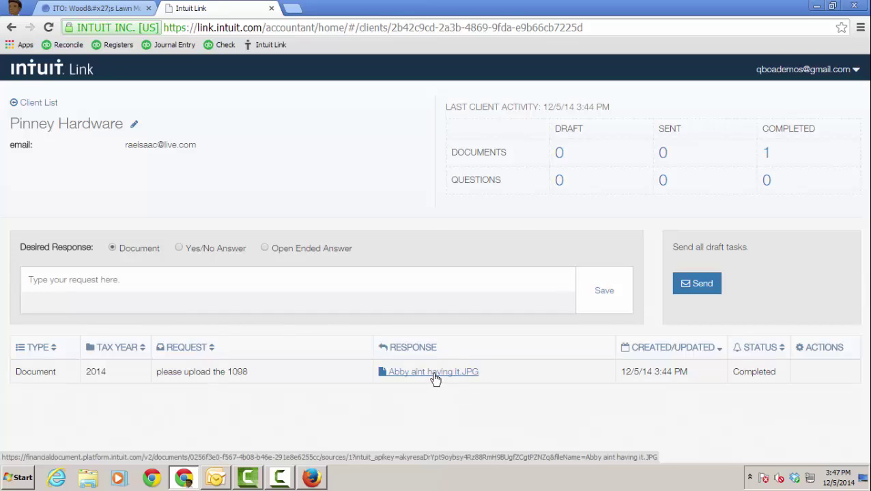
# From the client list, view Pinney Hardware's requests and responses.
pyautogui.click(42, 104)
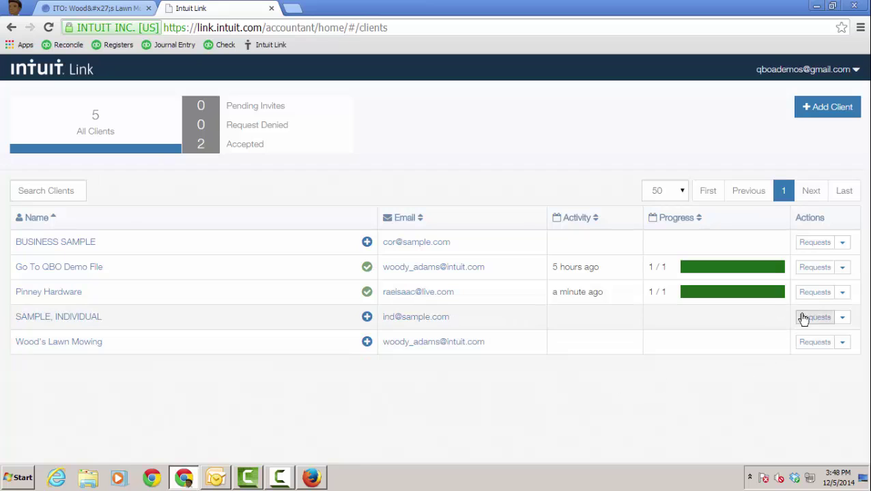
pyautogui.click(844, 295)
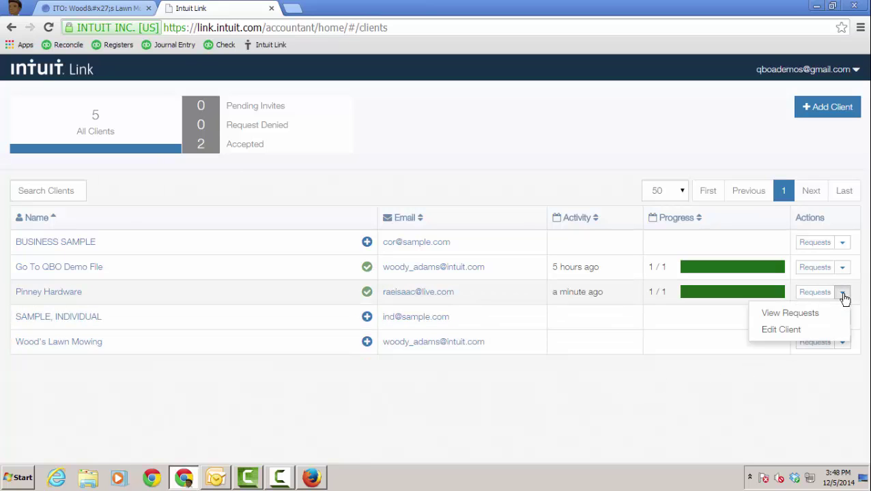
pyautogui.click(790, 313)
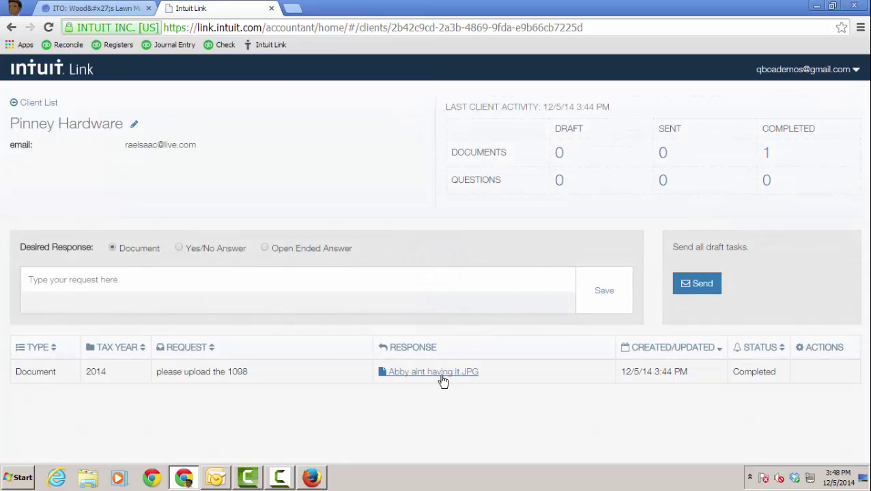
# Open the uploaded Abby aint having it.JPG, then open the Go To QBO Demo File client.
pyautogui.click(442, 374)
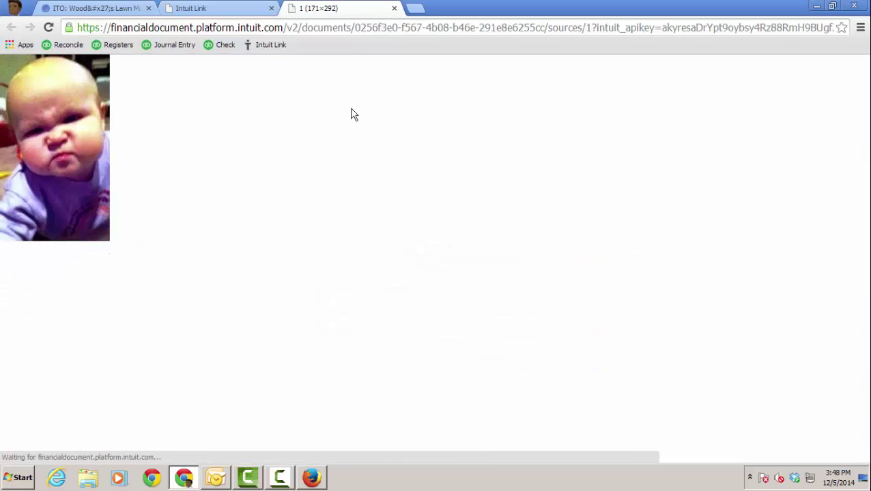
pyautogui.click(225, 8)
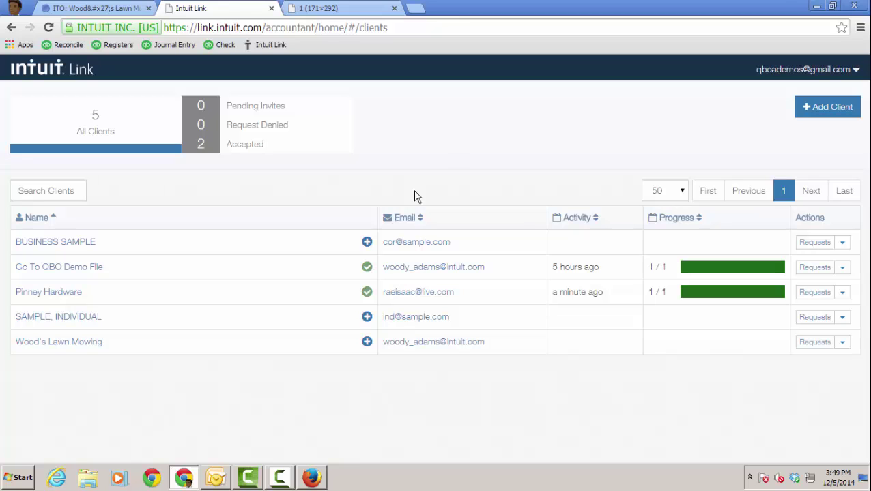
pyautogui.click(100, 268)
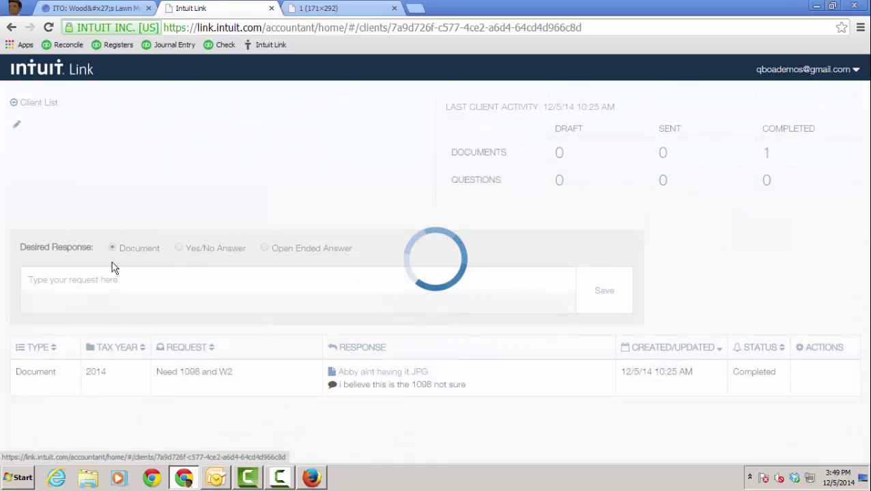